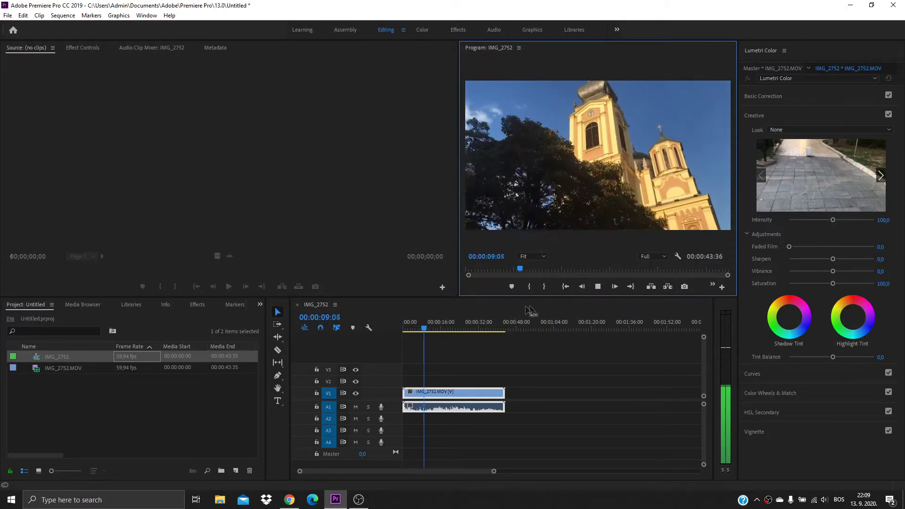
Stop playback of the glitchy IMG_2752 clip about eleven seconds in.
left_click(598, 286)
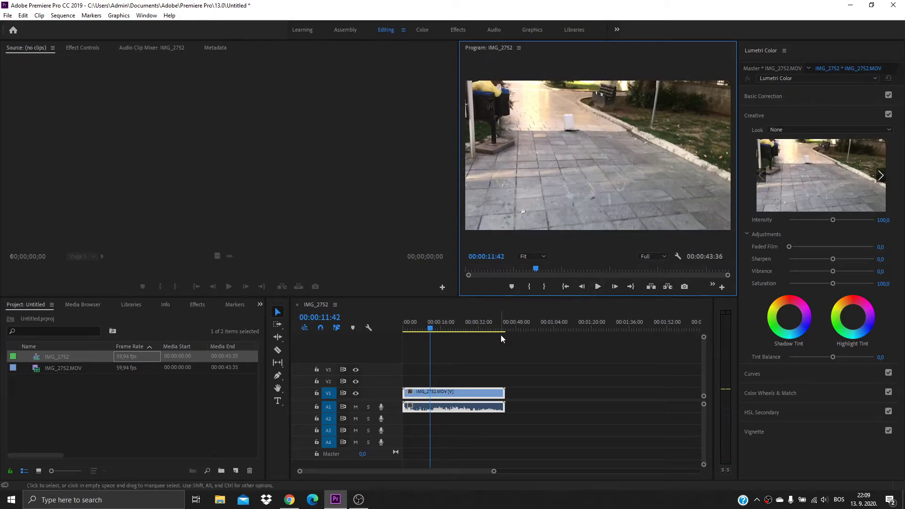
View the handbrake.fr homepage in Chrome, then minimize Chrome back to Premiere Pro.
left_click(292, 500)
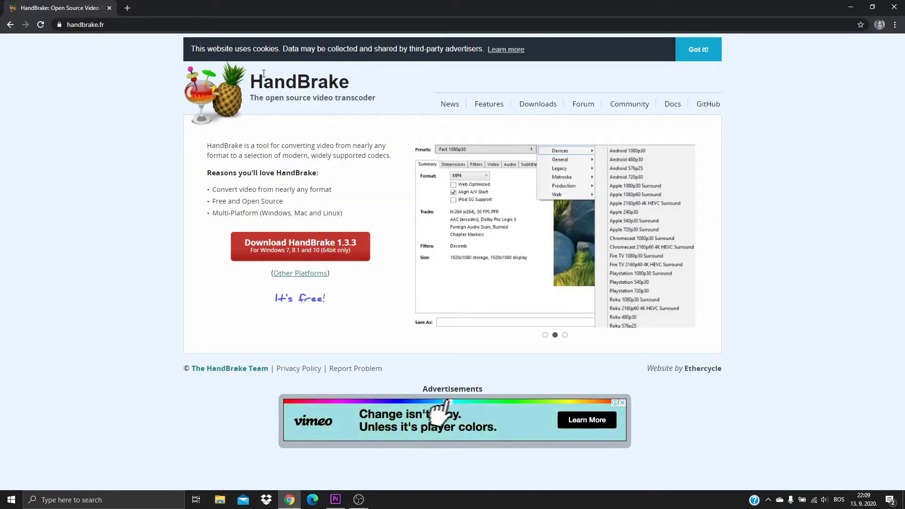
left_click_drag(261, 79, 307, 76)
left_click(306, 74)
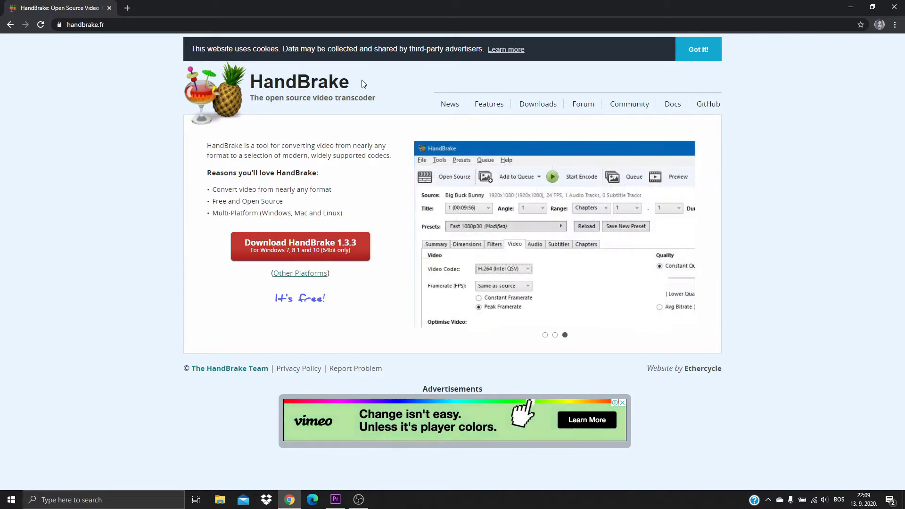
left_click(852, 8)
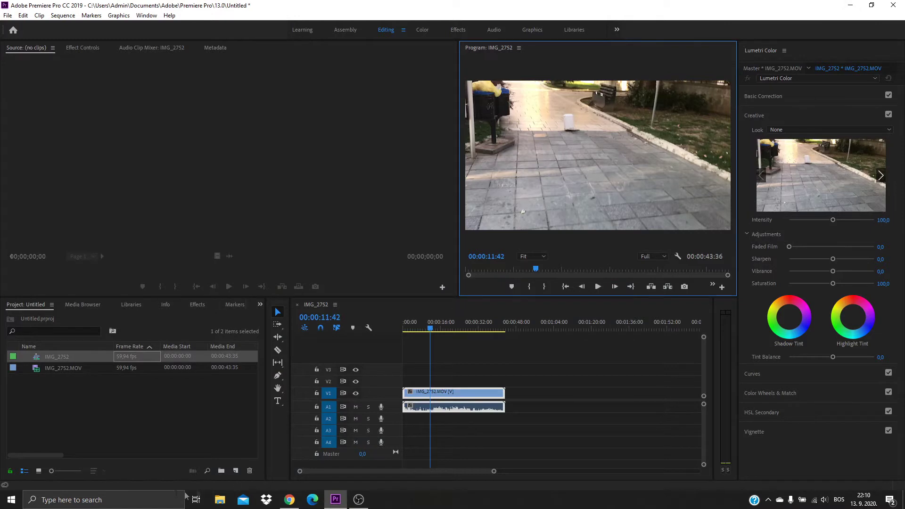
Launch HandBrake from a Windows search for 'hand' and reopen its source selection.
left_click(142, 504)
type("hand")
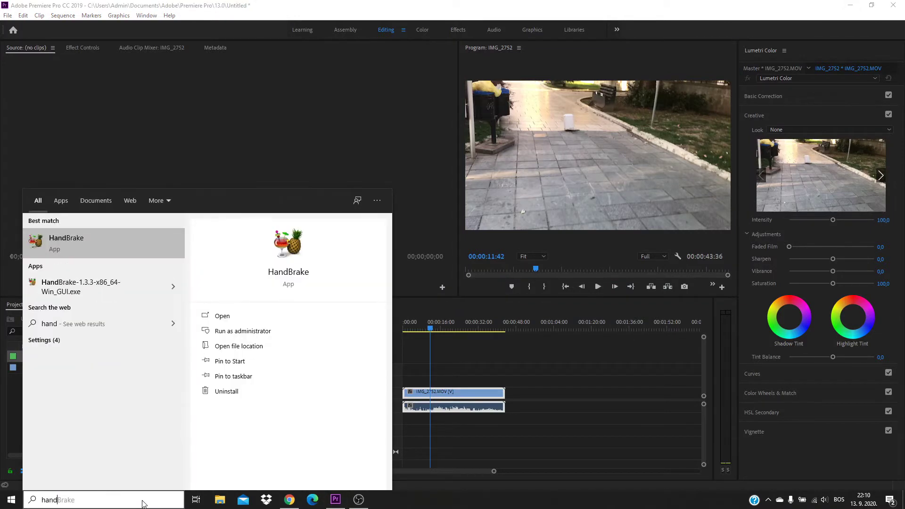
key("Escape")
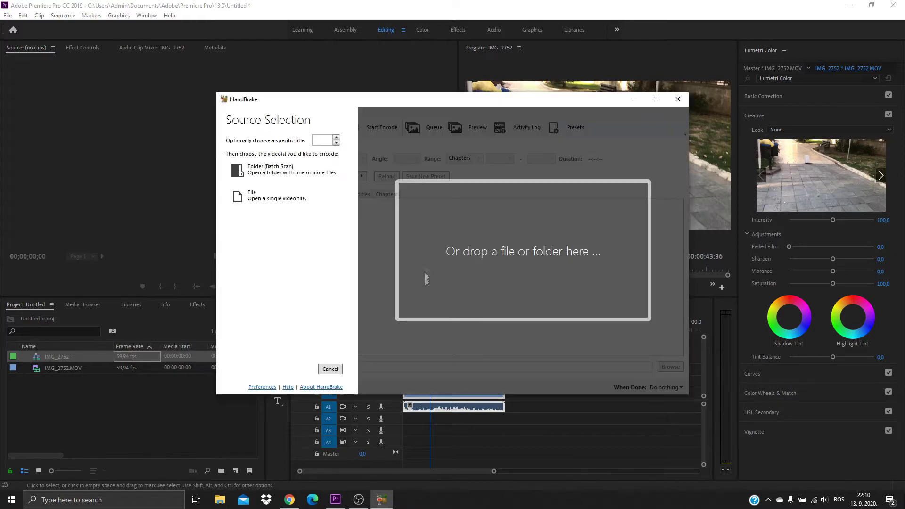
left_click(330, 370)
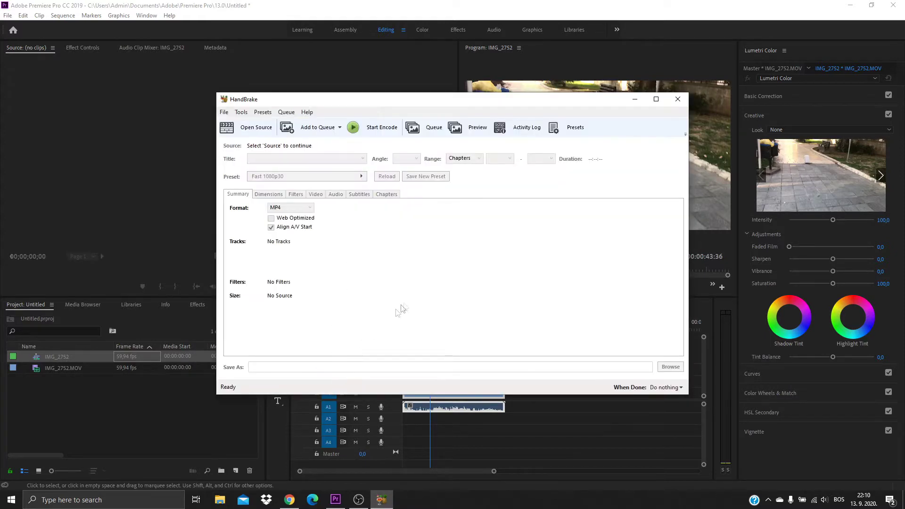
left_click(250, 127)
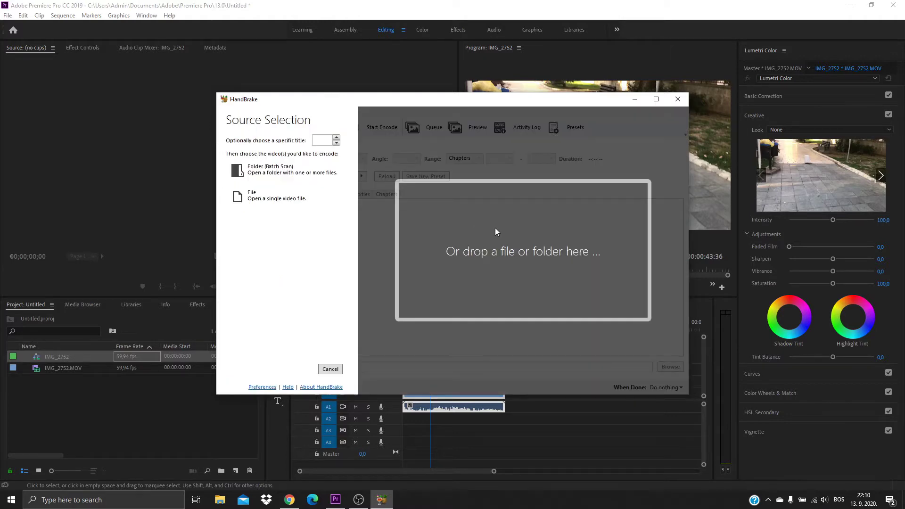
Drag the IMG_2752 clip from the desktop into HandBrake as the source video.
left_click(902, 500)
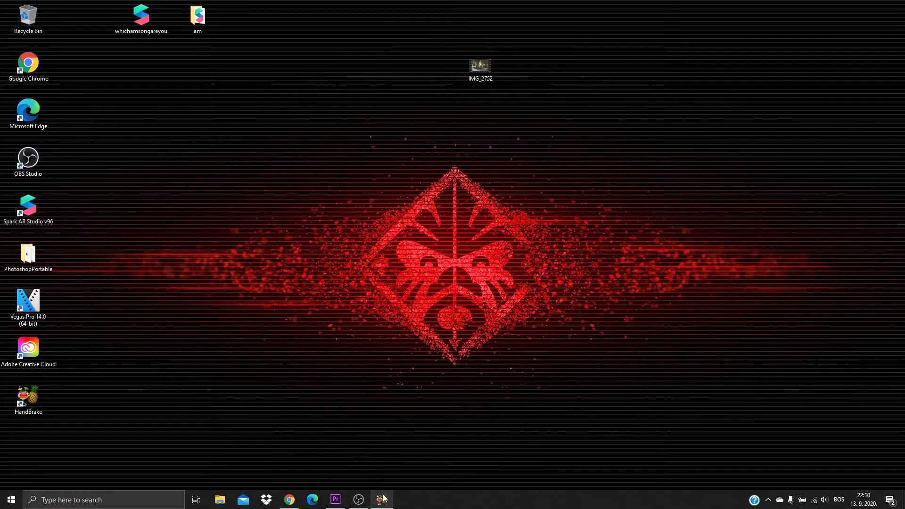
left_click(382, 500)
left_click_drag(427, 104, 371, 99)
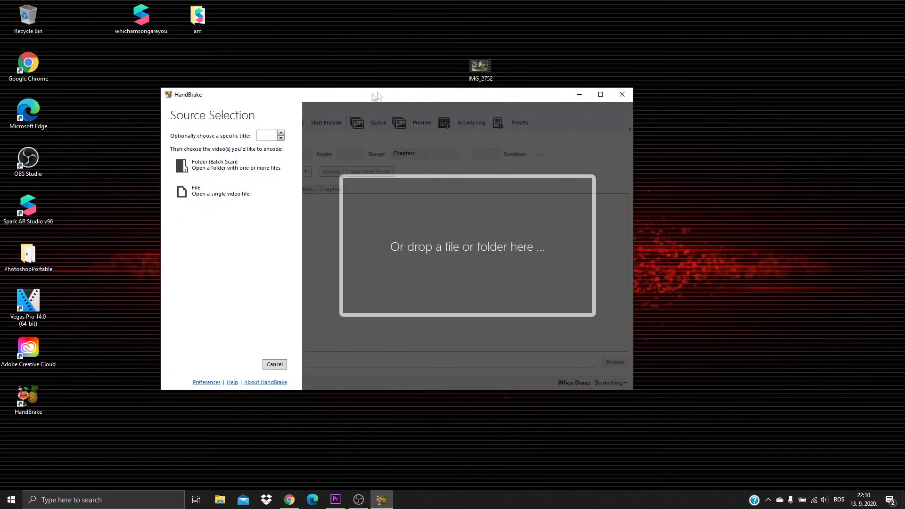
mouse_move(480, 67)
left_mouse_down()
mouse_move(569, 49)
mouse_move(707, 71)
left_mouse_up()
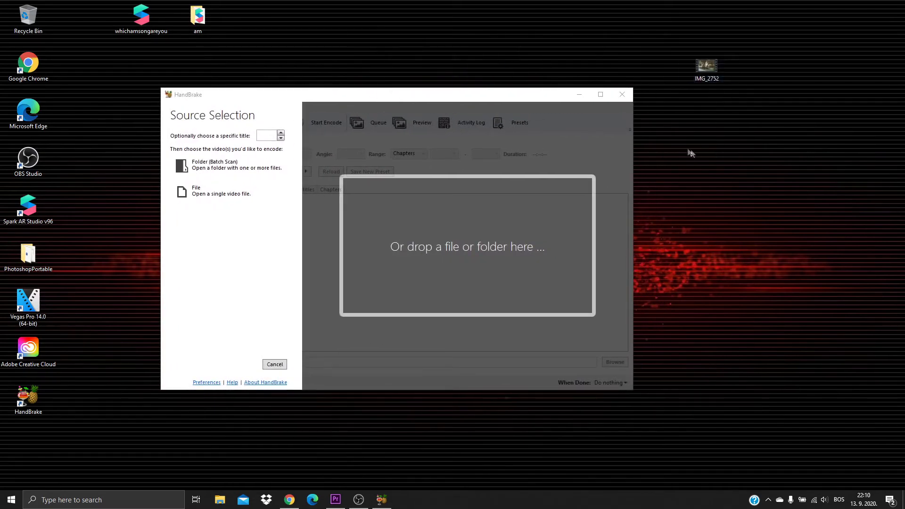
left_click_drag(556, 97, 539, 90)
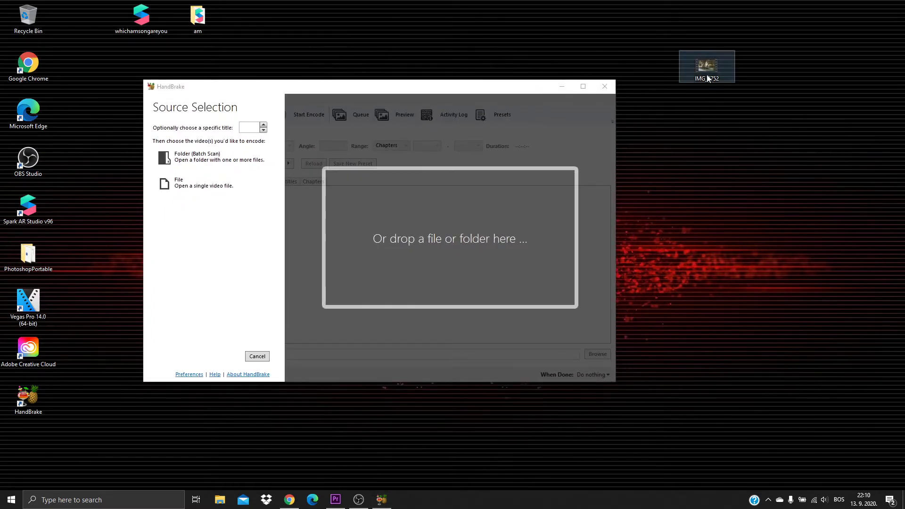
left_click_drag(717, 74, 532, 205)
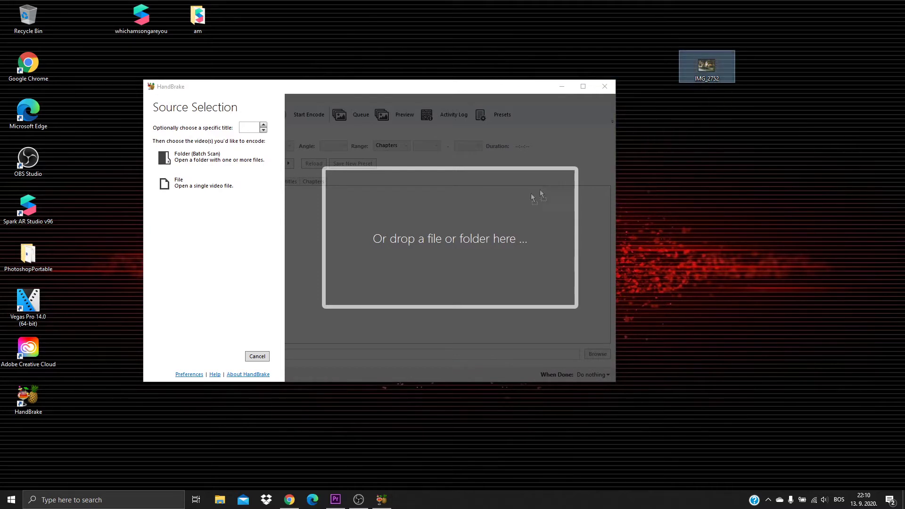
left_click_drag(707, 69, 537, 198)
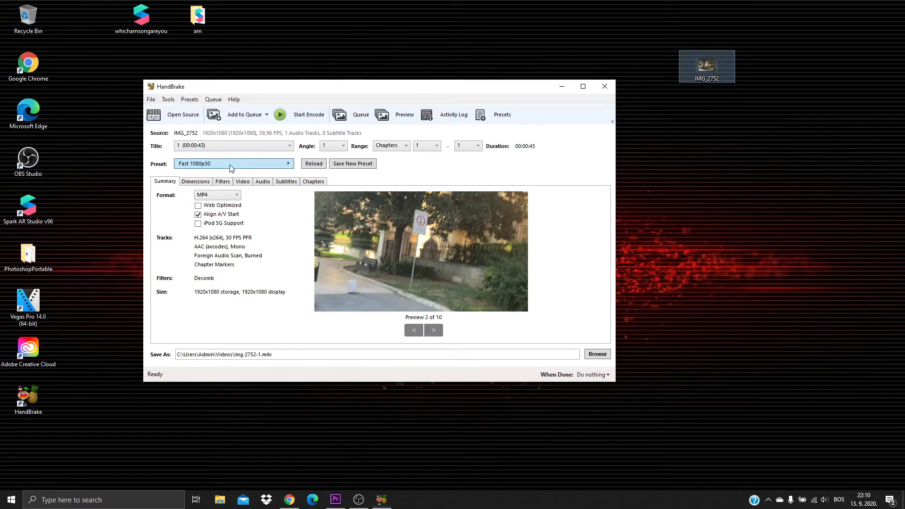
Encode IMG_2752 with the Web > Vimeo YouTube HQ 1080p60 preset.
left_click(226, 164)
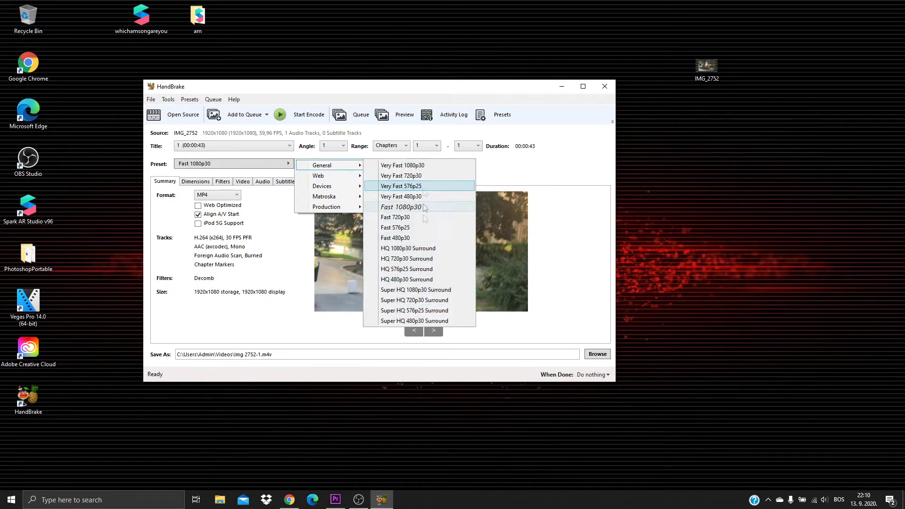
mouse_move(327, 175)
left_click(426, 282)
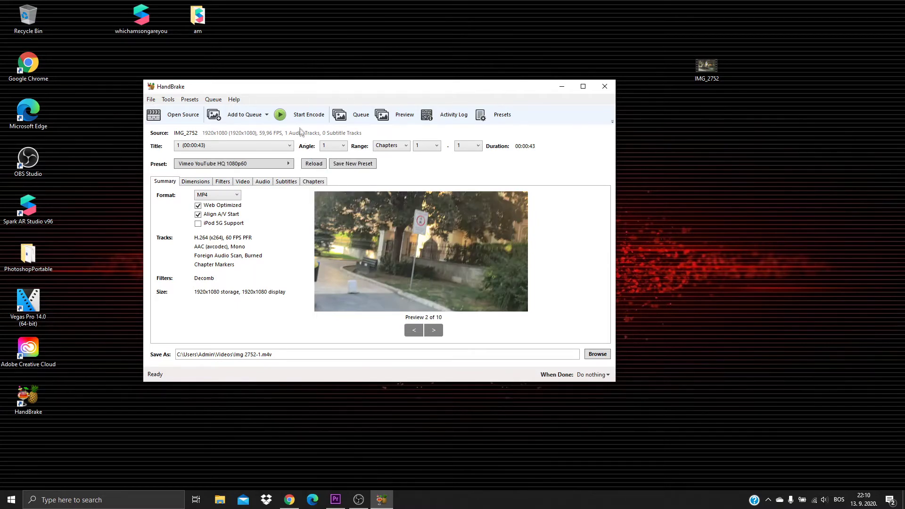
left_click(297, 118)
Find Img 2752-1 in the Videos folder and drag it to Premiere Pro.
left_click(219, 500)
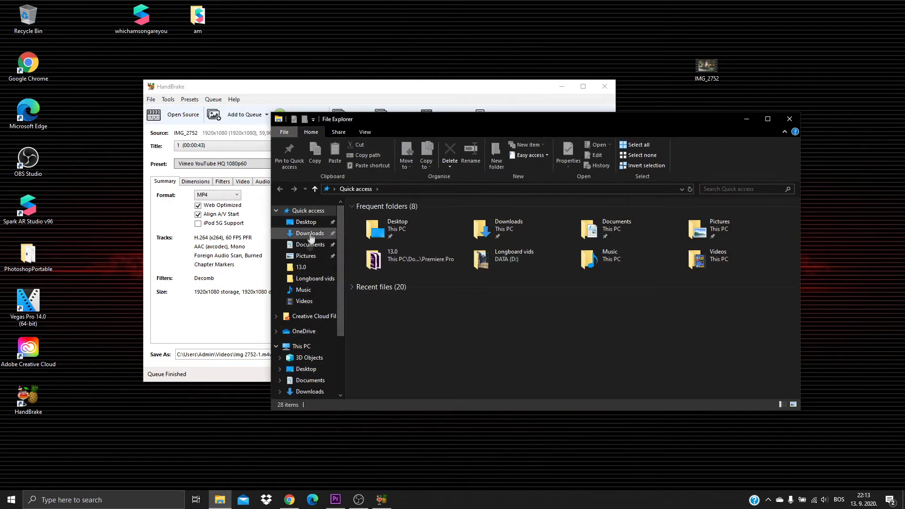
scroll(310, 304, "down", 2)
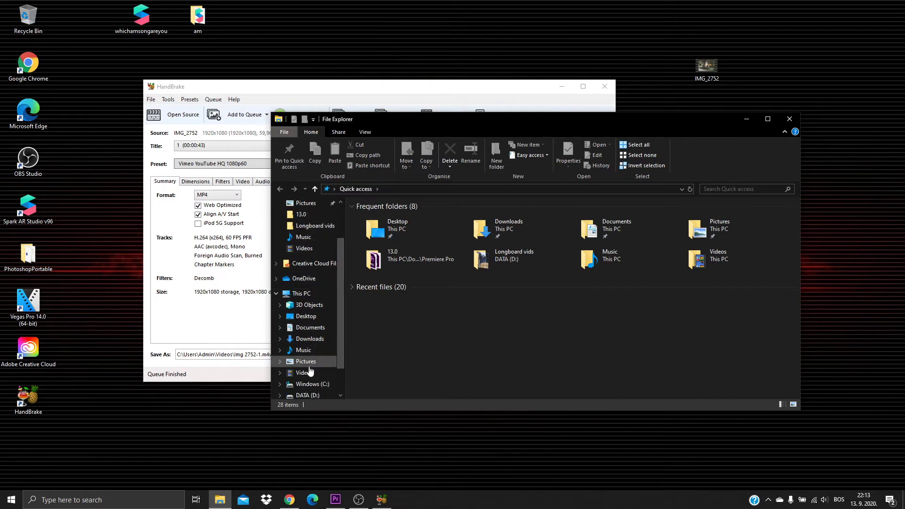
left_click(305, 373)
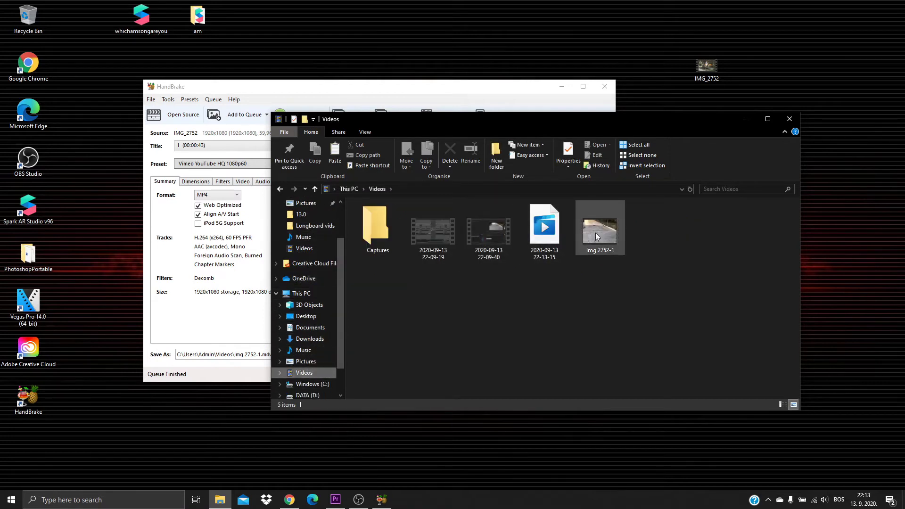
left_click(595, 232)
left_click(666, 227)
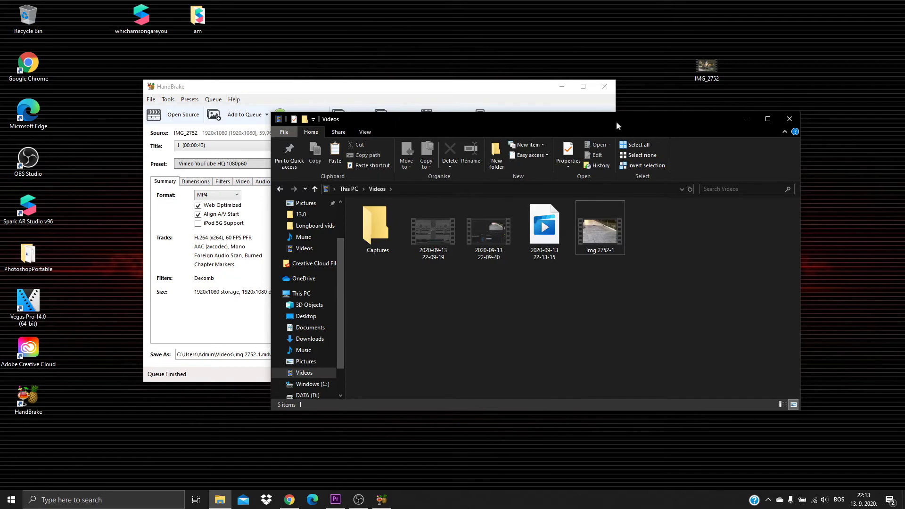
left_click_drag(616, 127, 544, 125)
left_click(532, 231)
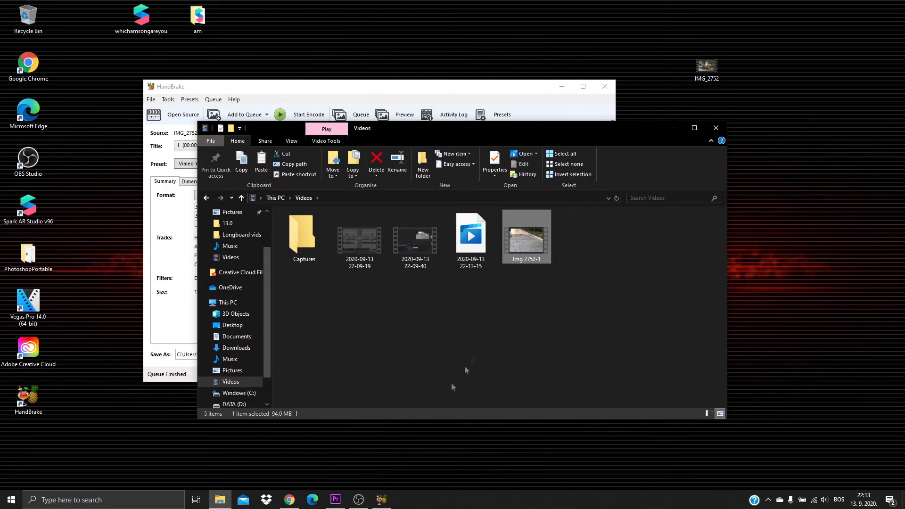
mouse_move(523, 238)
left_mouse_down()
mouse_move(336, 493)
mouse_move(160, 404)
left_mouse_up()
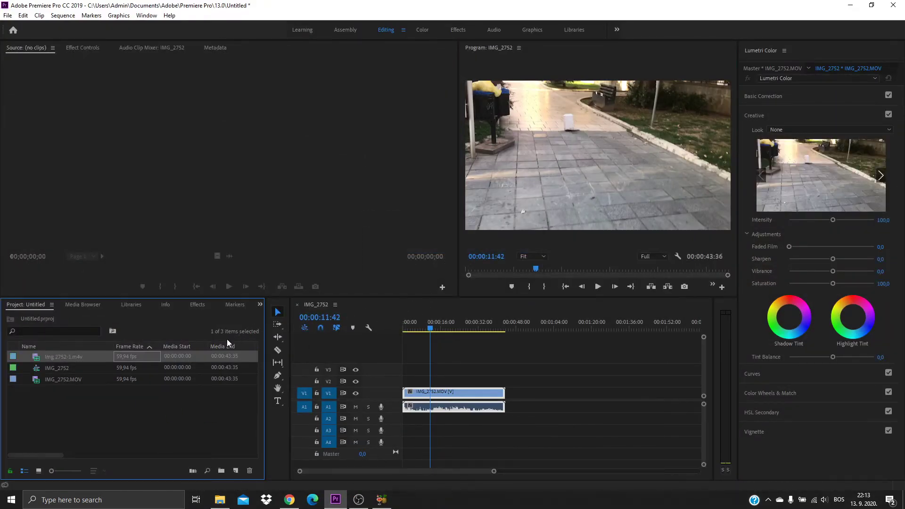
Delete the glitchy IMG_2752.MOV clip from the timeline.
left_click(163, 370)
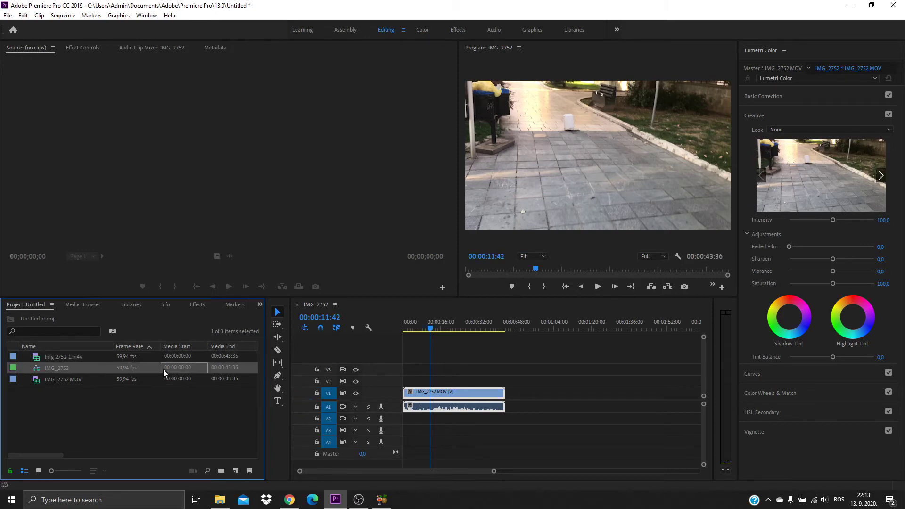
left_click(207, 417)
left_click(466, 397)
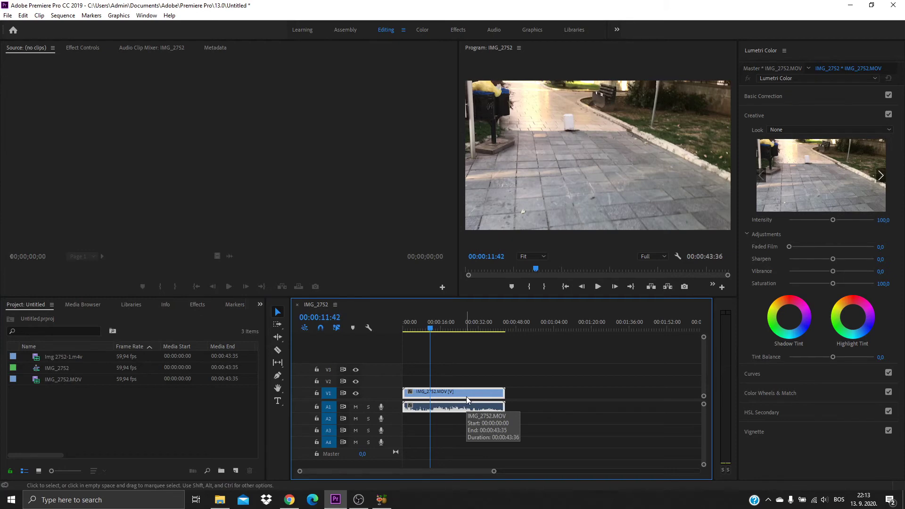
key("Delete")
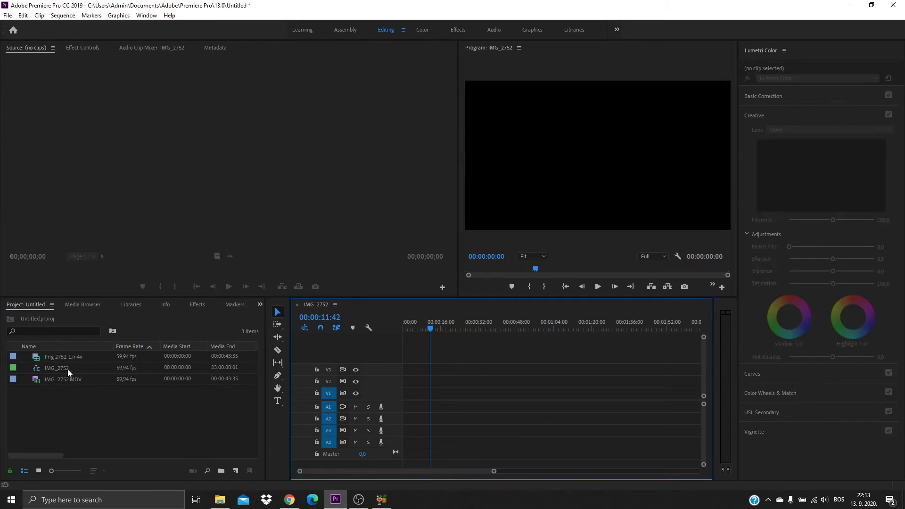
Drag the imported Img 2752-1.m4v from the Project panel to the timeline start.
left_click(68, 369)
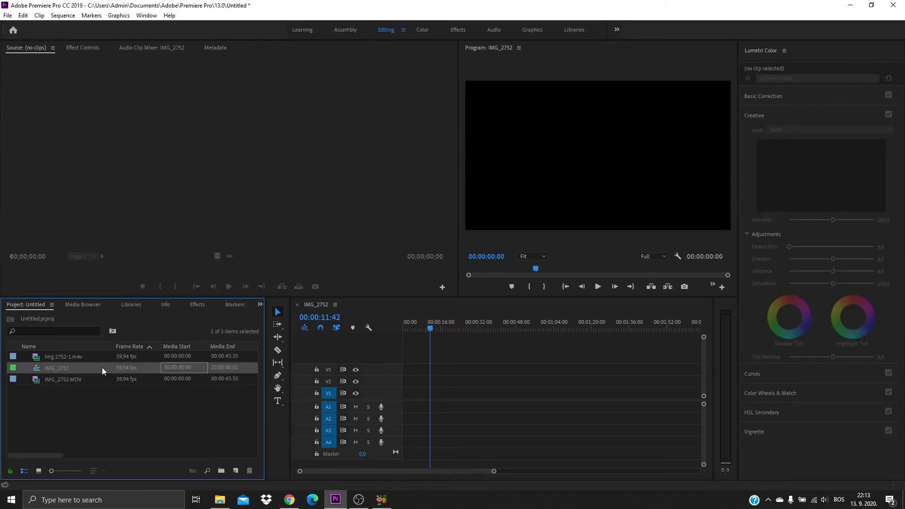
left_click(77, 357)
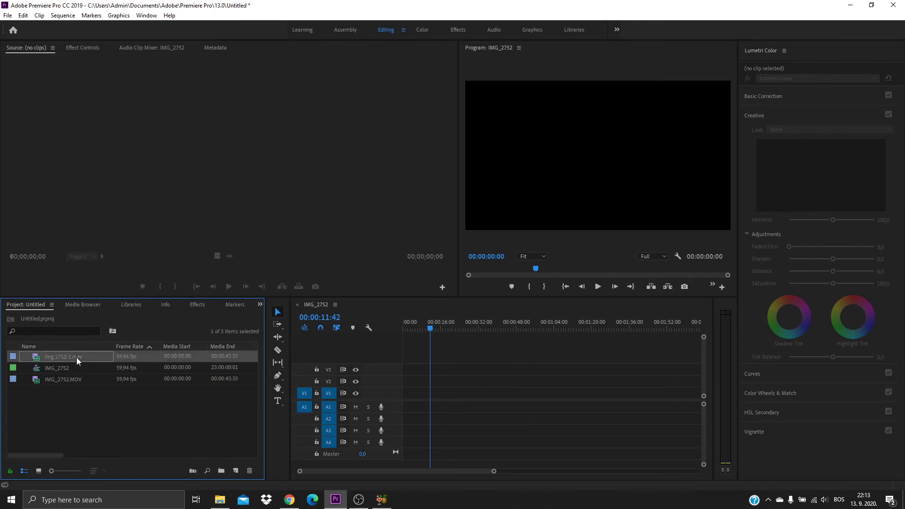
mouse_move(79, 355)
left_mouse_down()
mouse_move(408, 408)
mouse_move(435, 393)
left_mouse_up()
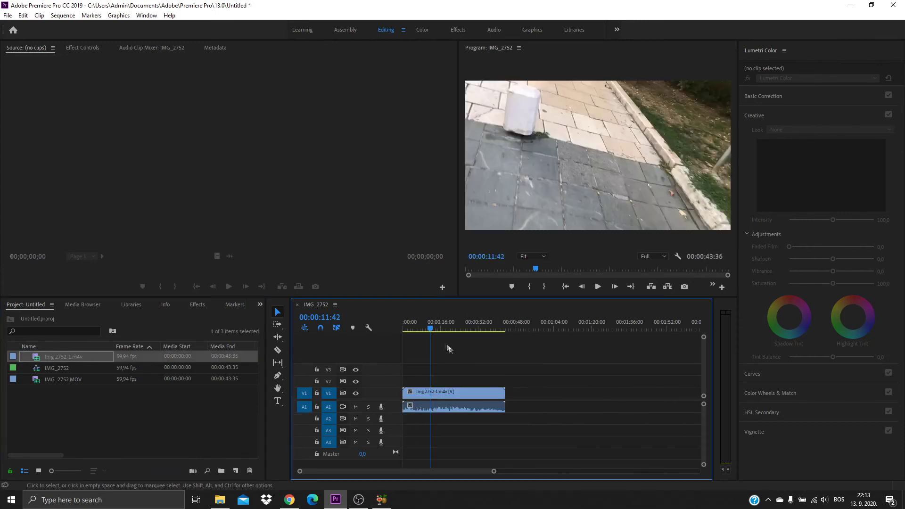
Rewind to 00:00 and preview Img 2752-1 for about six seconds.
left_click_drag(430, 329, 404, 328)
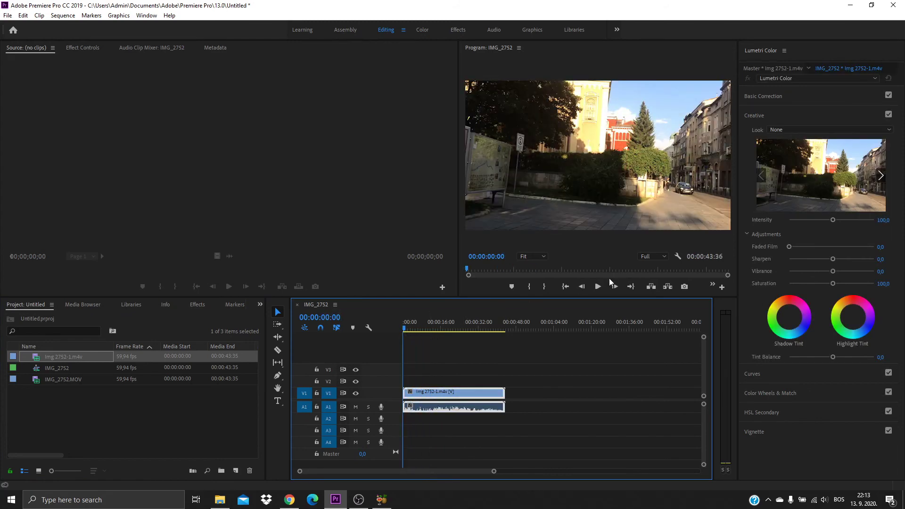
left_click(597, 287)
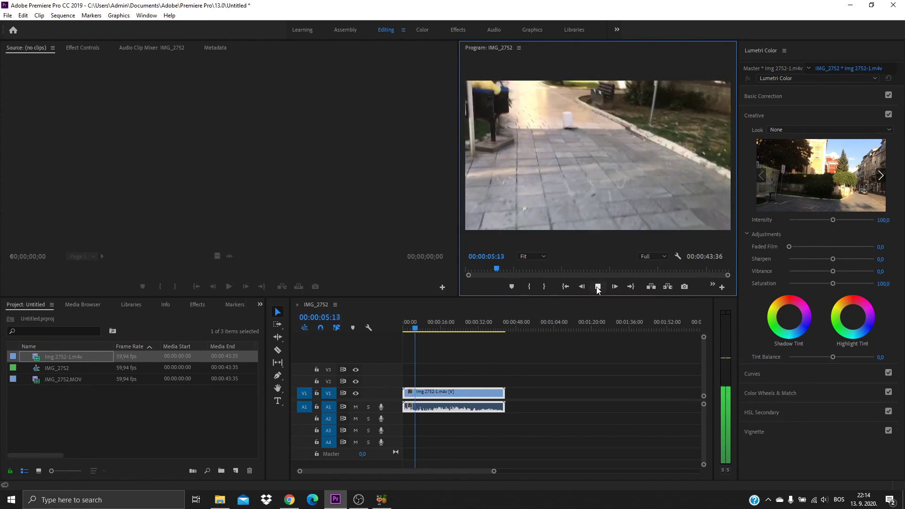
left_click(598, 286)
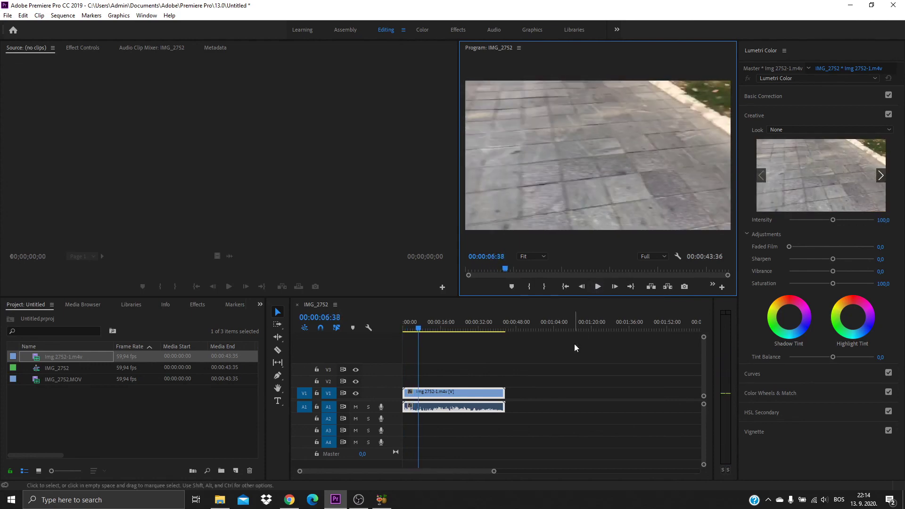